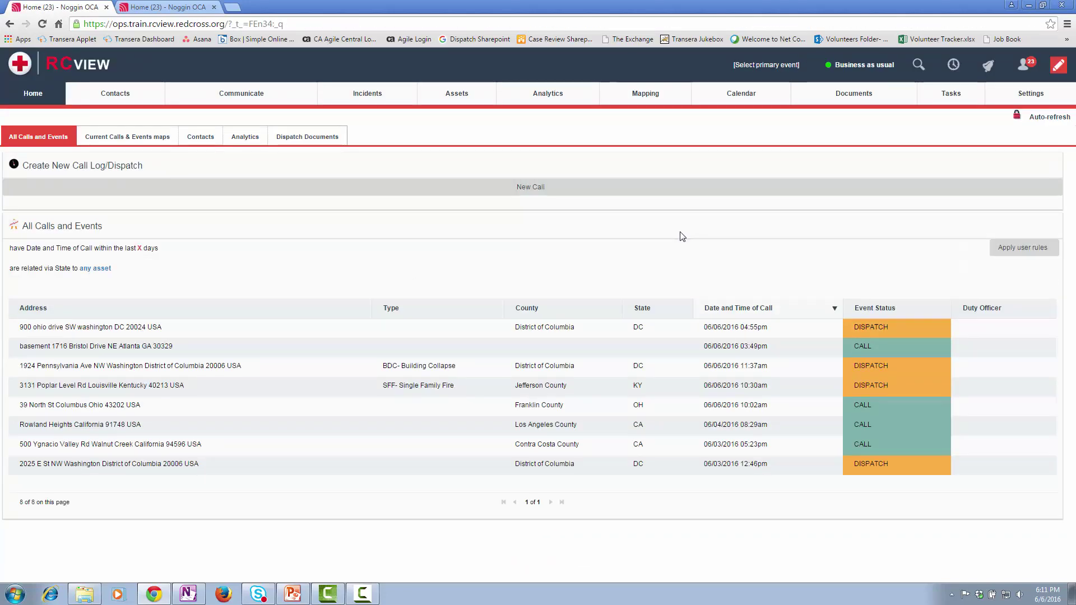
# Open the personal preferences and look through the available Language and Country options under the regional settings
pyautogui.click(1031, 93)
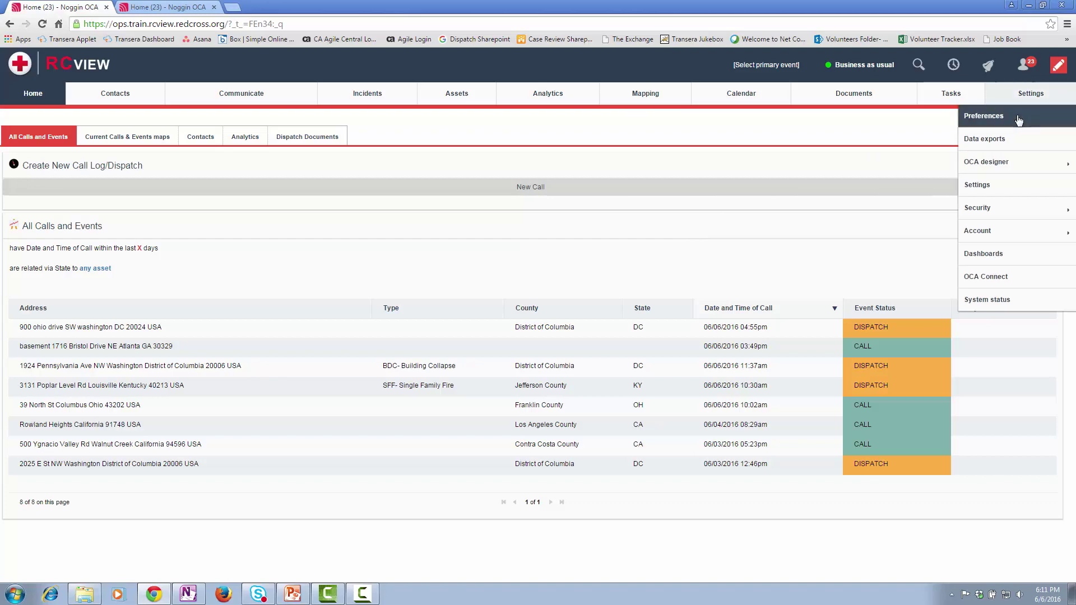
pyautogui.click(1020, 118)
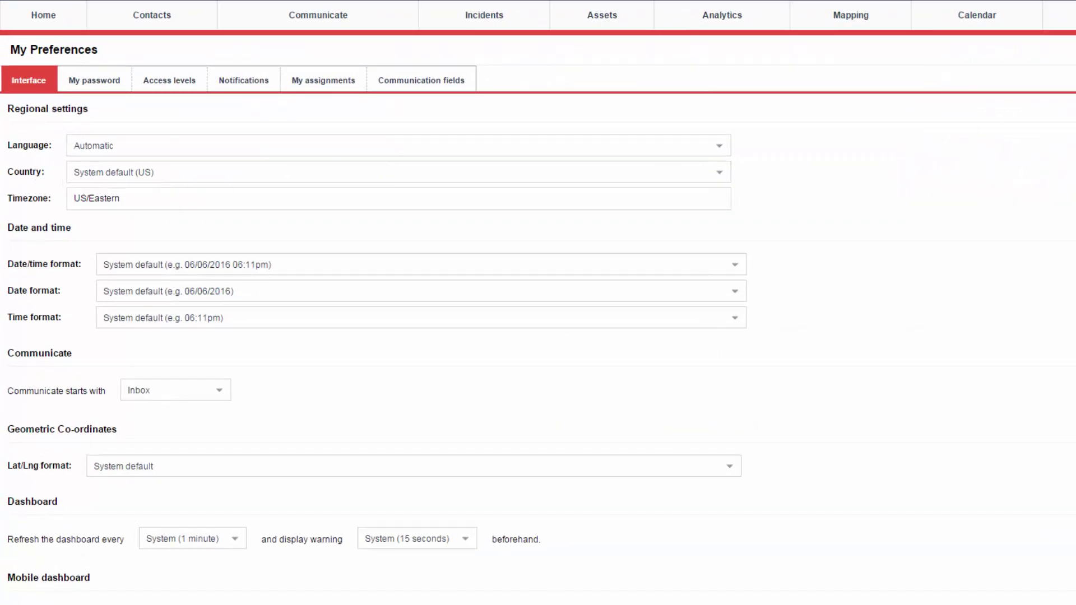
pyautogui.click(435, 154)
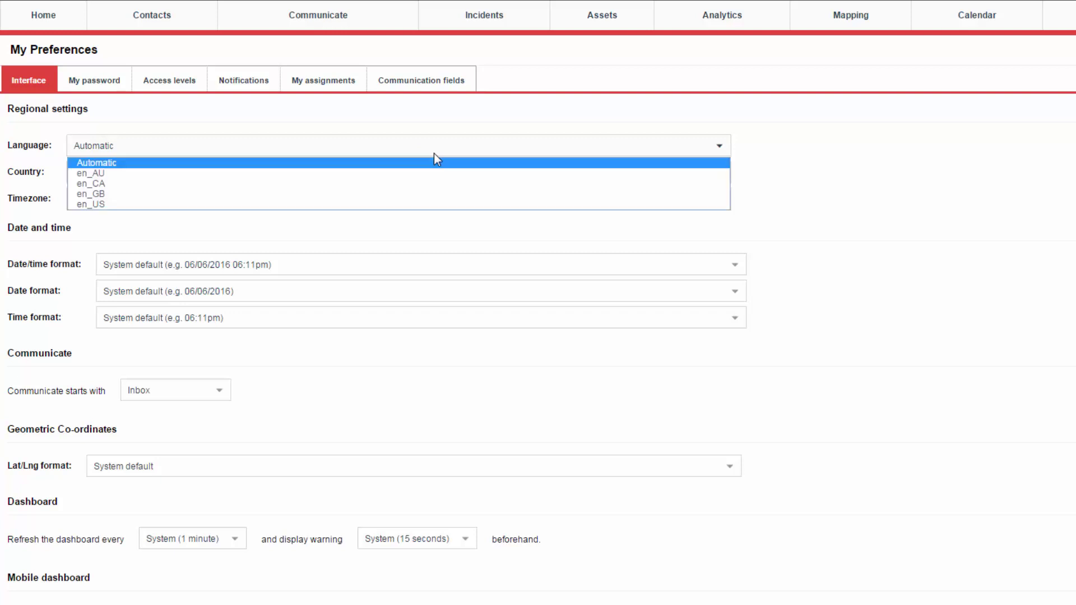
pyautogui.click(434, 153)
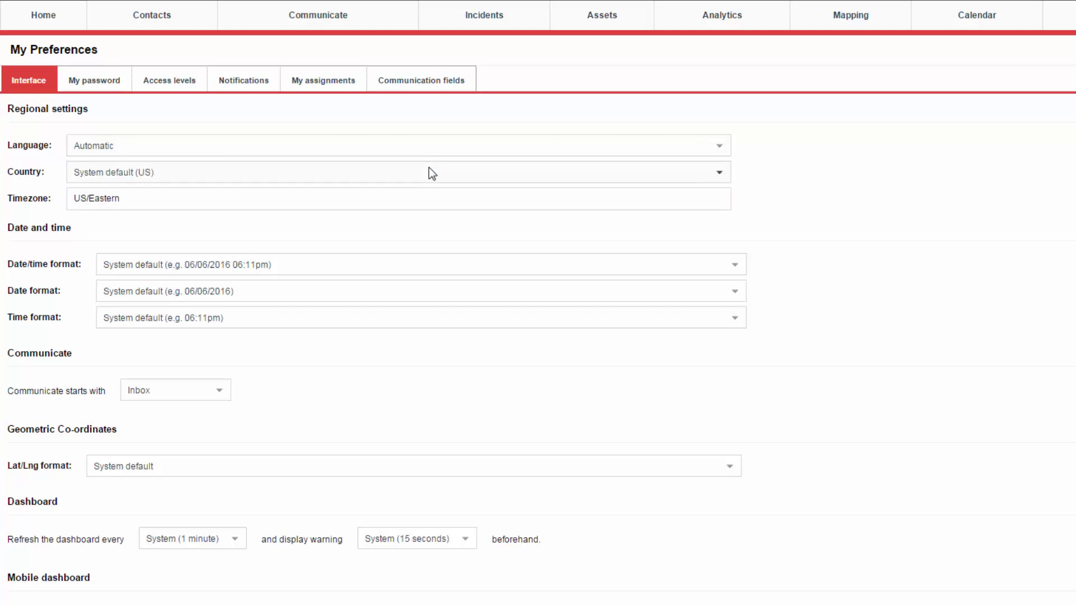
pyautogui.click(431, 173)
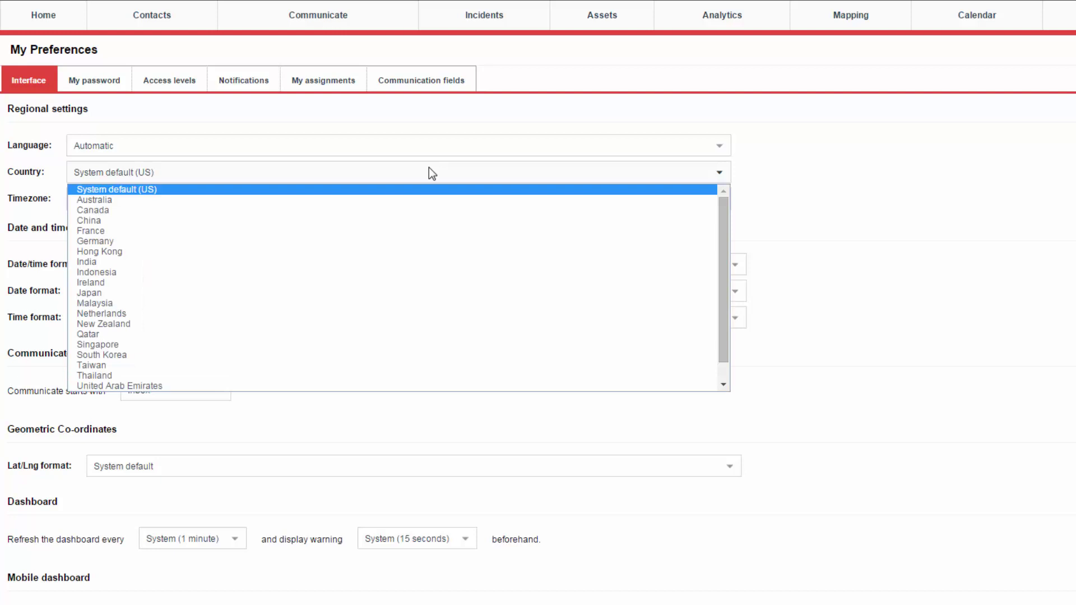
pyautogui.click(430, 168)
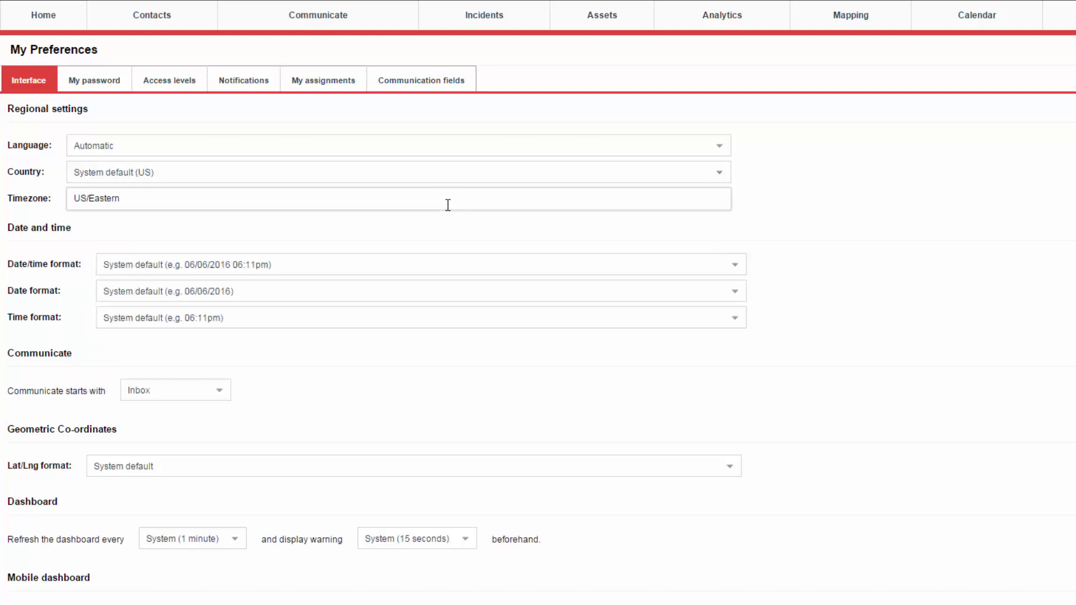
# Look through the US time zones and set the Timezone preference to US/Eastern
pyautogui.moveTo(448, 205); pyautogui.dragTo(46, 204)
pyautogui.write('US/')
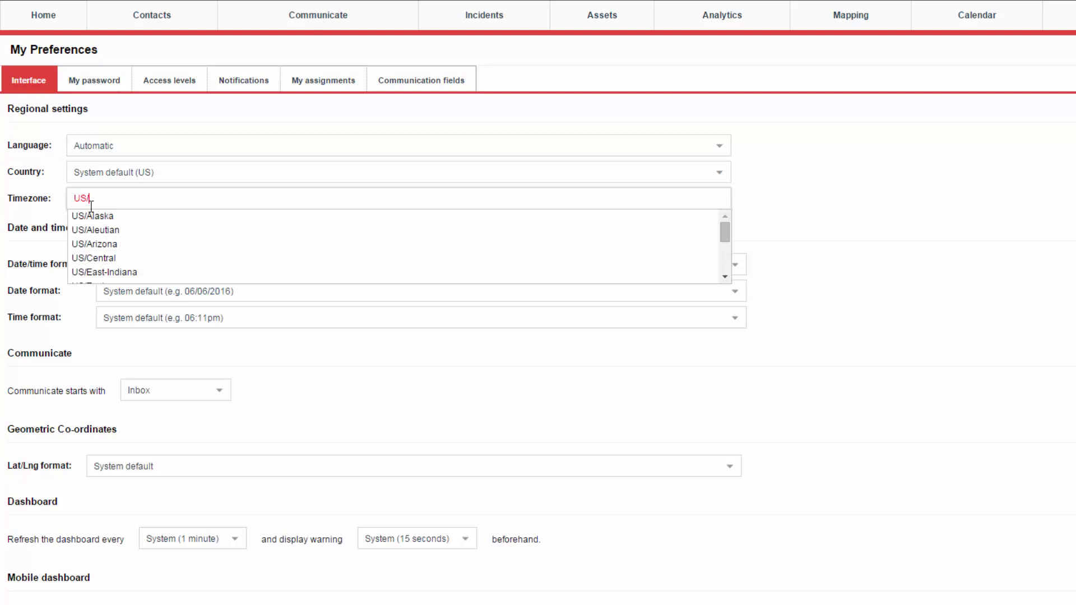
pyautogui.scroll(-3, 165, 250)
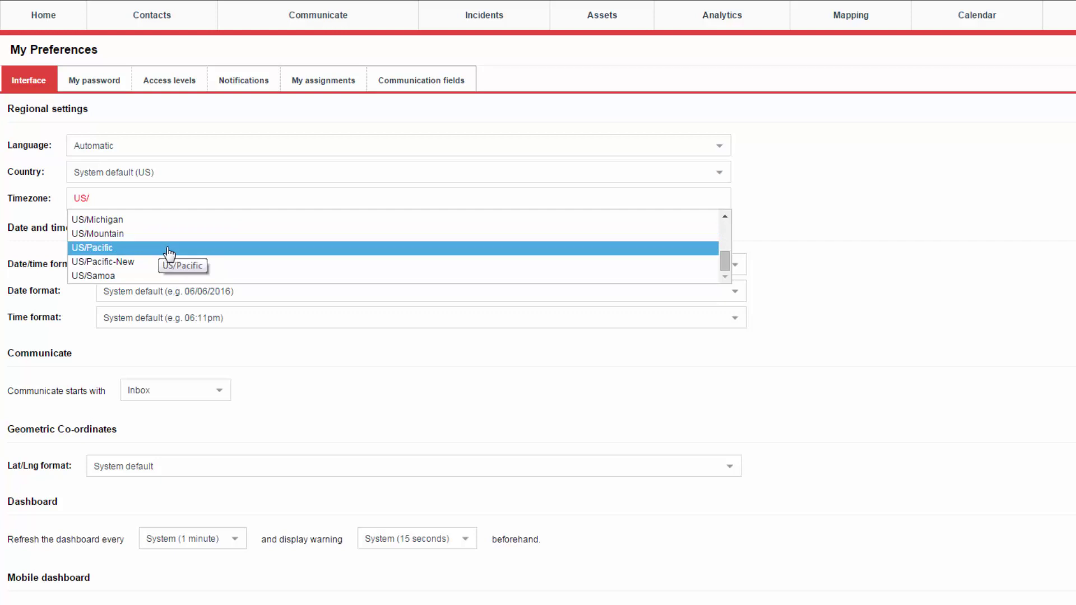
pyautogui.scroll(2, 168, 252)
pyautogui.scroll(1, 169, 253)
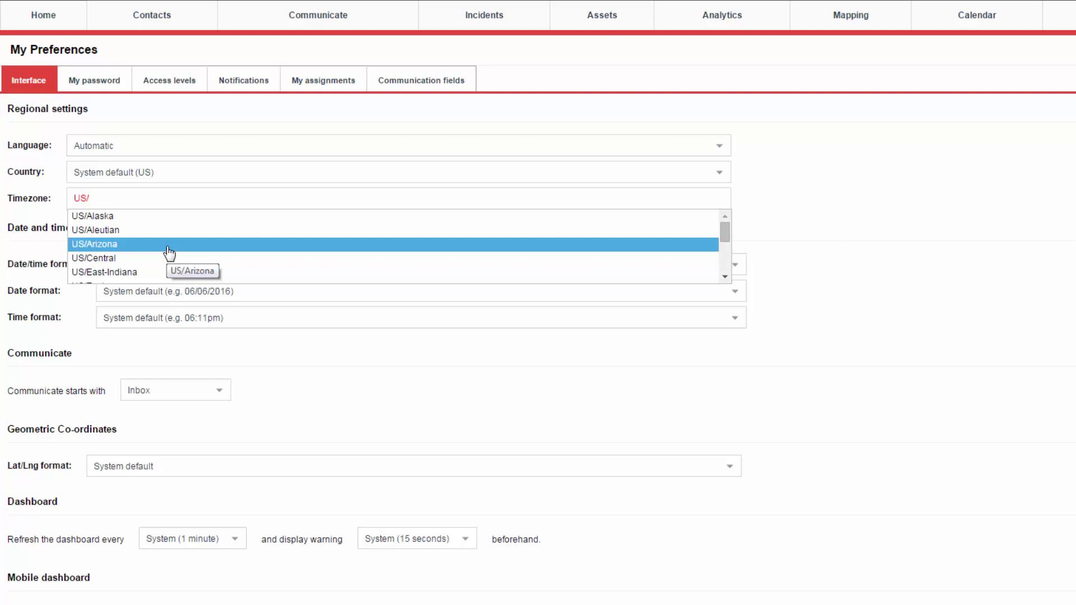
pyautogui.scroll(-3, 168, 253)
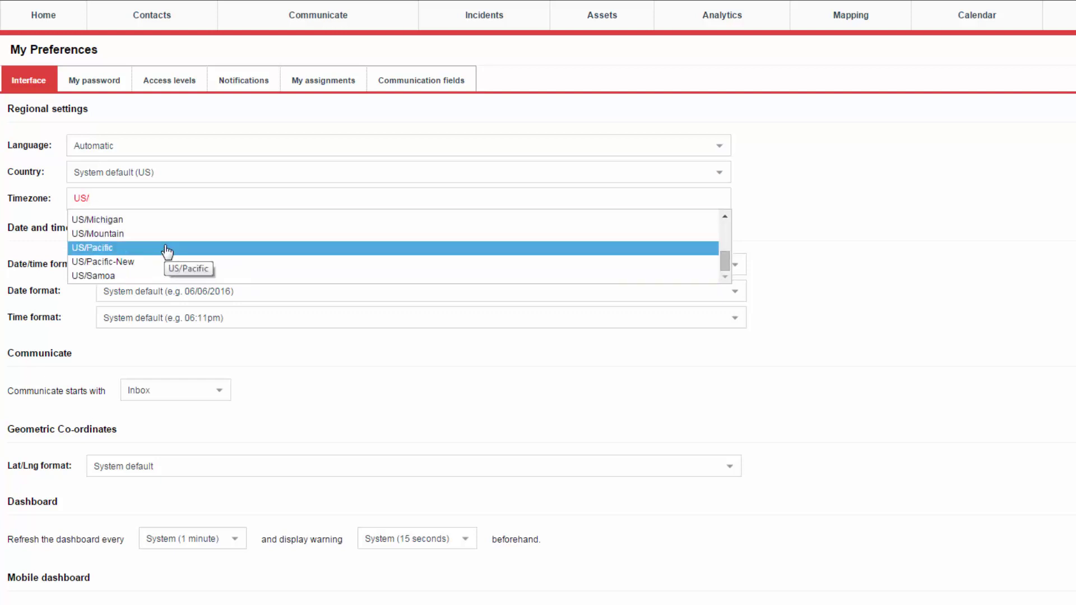
pyautogui.scroll(2, 168, 252)
pyautogui.click(159, 251)
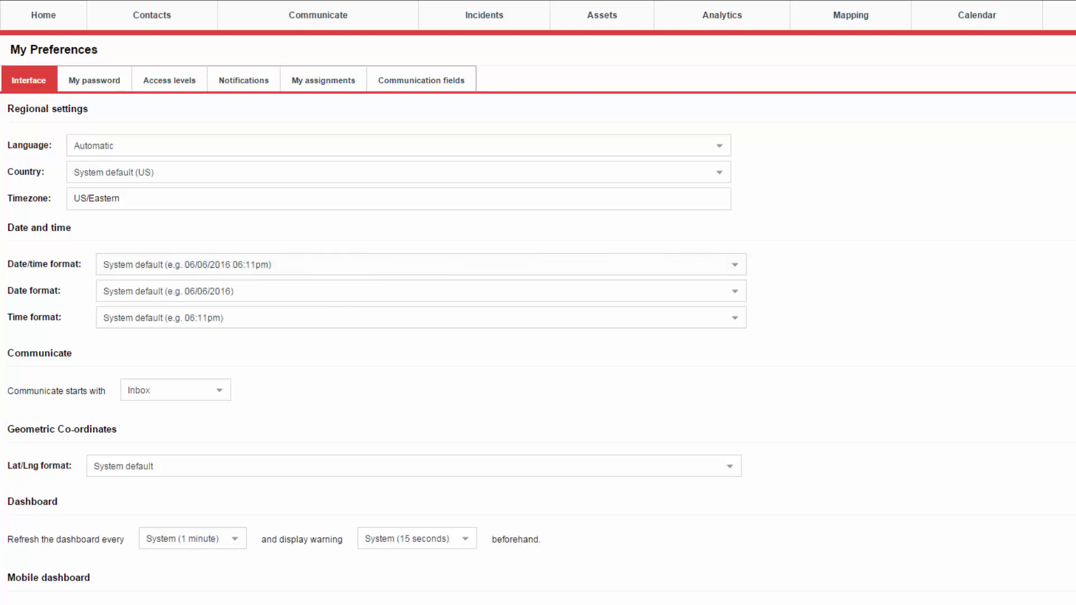
# Review the date/time, date and time format options and save the preferences
pyautogui.click(364, 268)
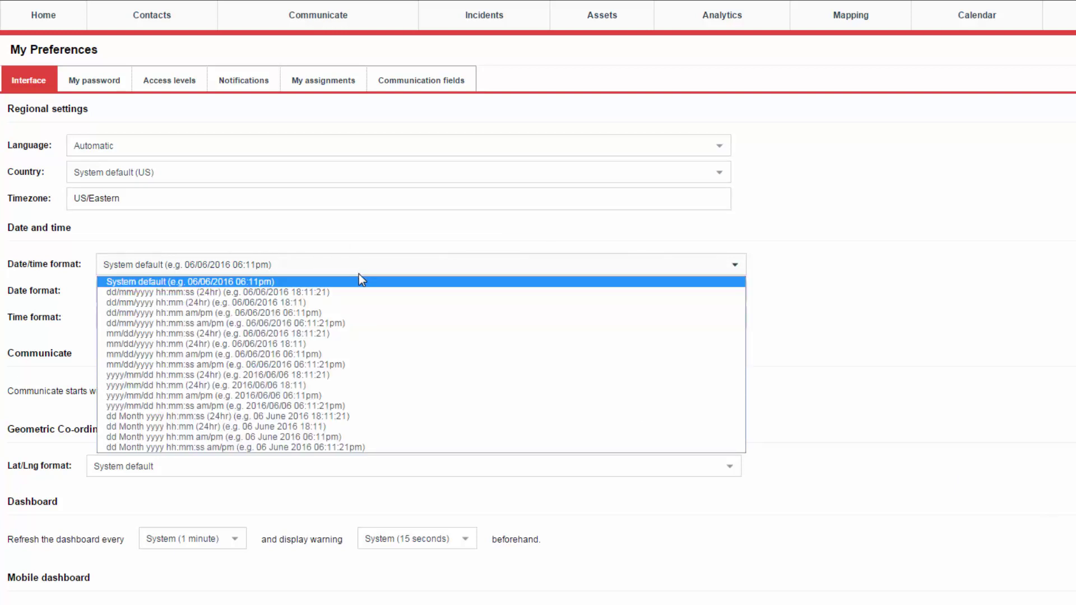
pyautogui.click(355, 268)
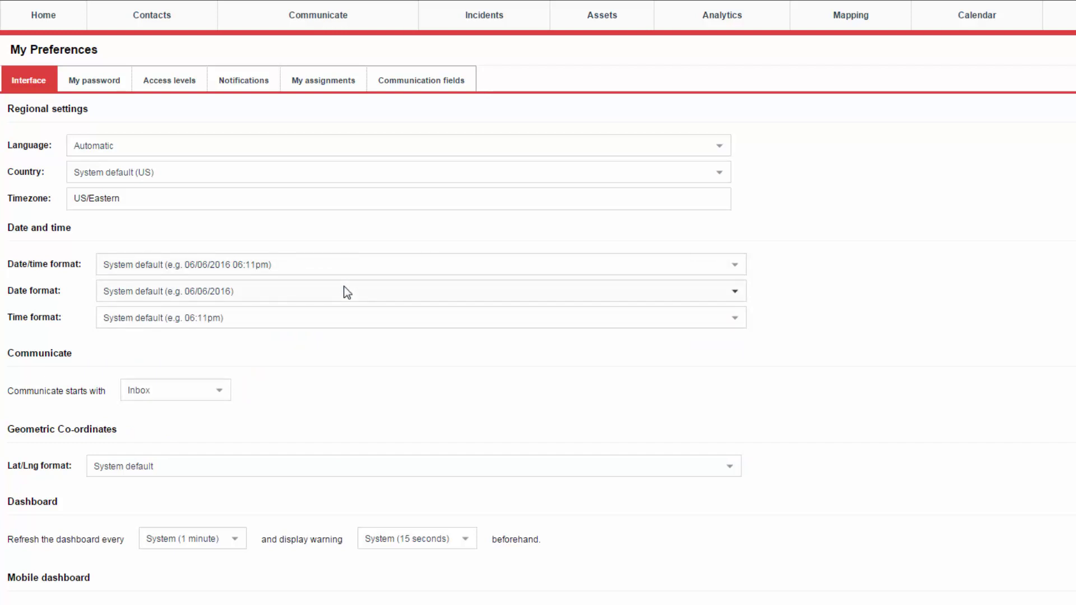
pyautogui.click(347, 292)
pyautogui.click(347, 292)
pyautogui.click(338, 321)
pyautogui.click(338, 319)
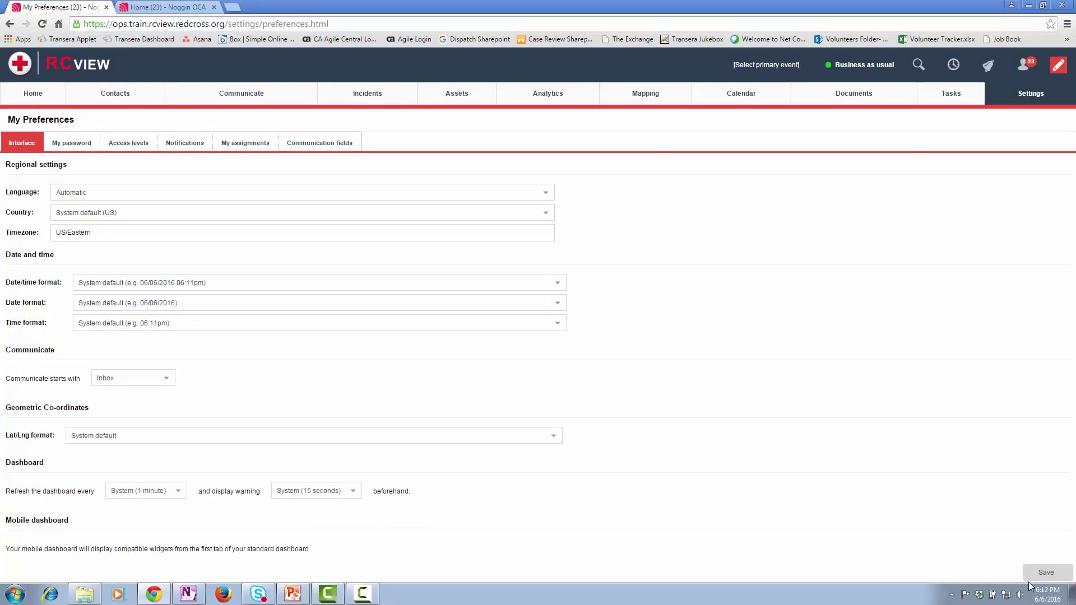
pyautogui.click(1056, 580)
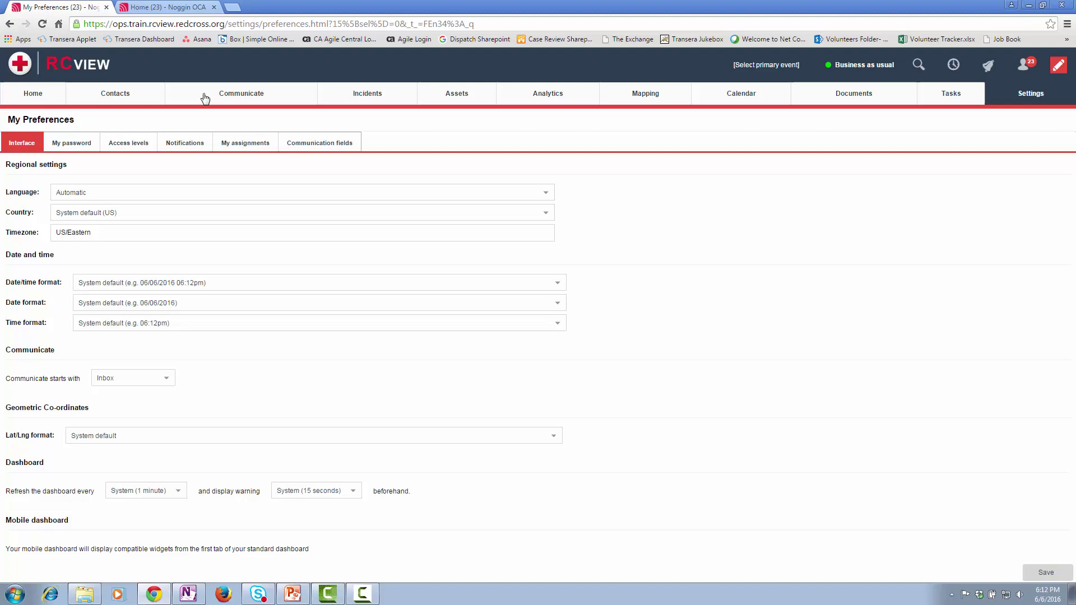
# Go to the contacts of the Duty Officer dashboard and open My Contact Details for editing
pyautogui.click(174, 10)
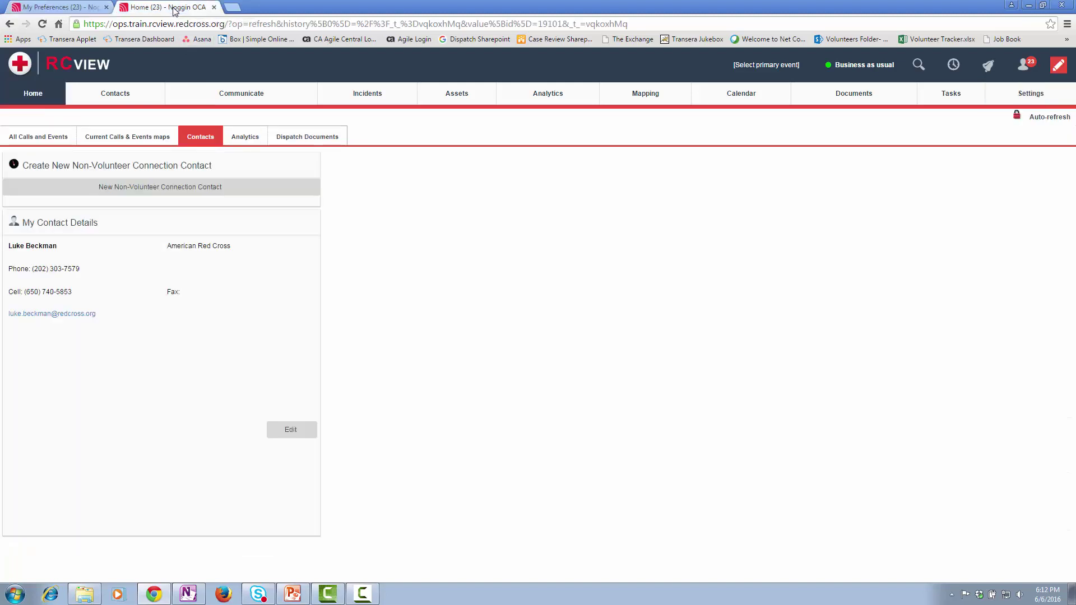
pyautogui.moveTo(33, 95)
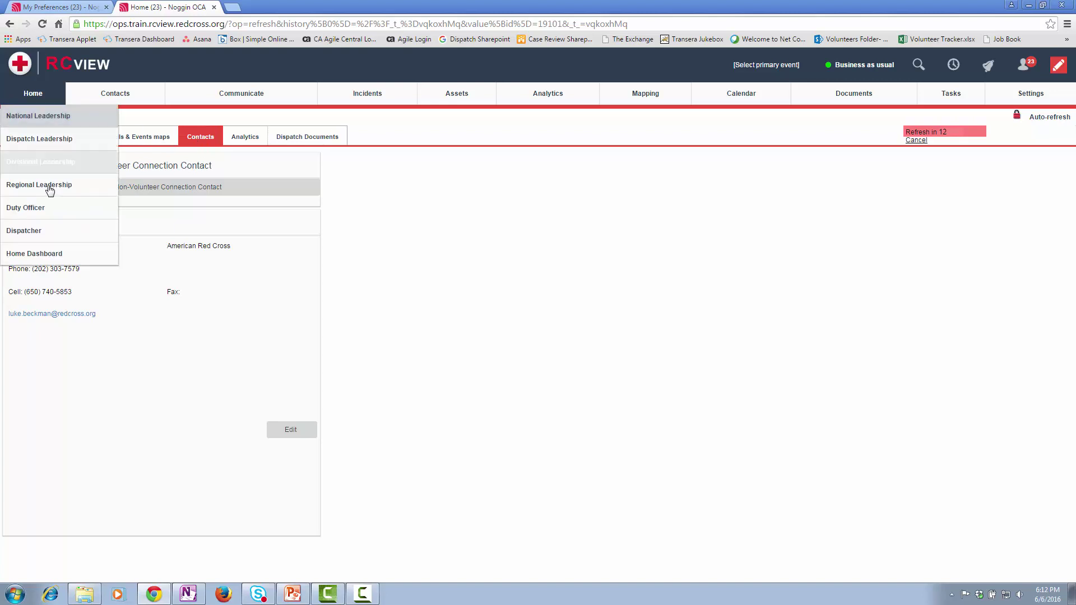
pyautogui.click(41, 209)
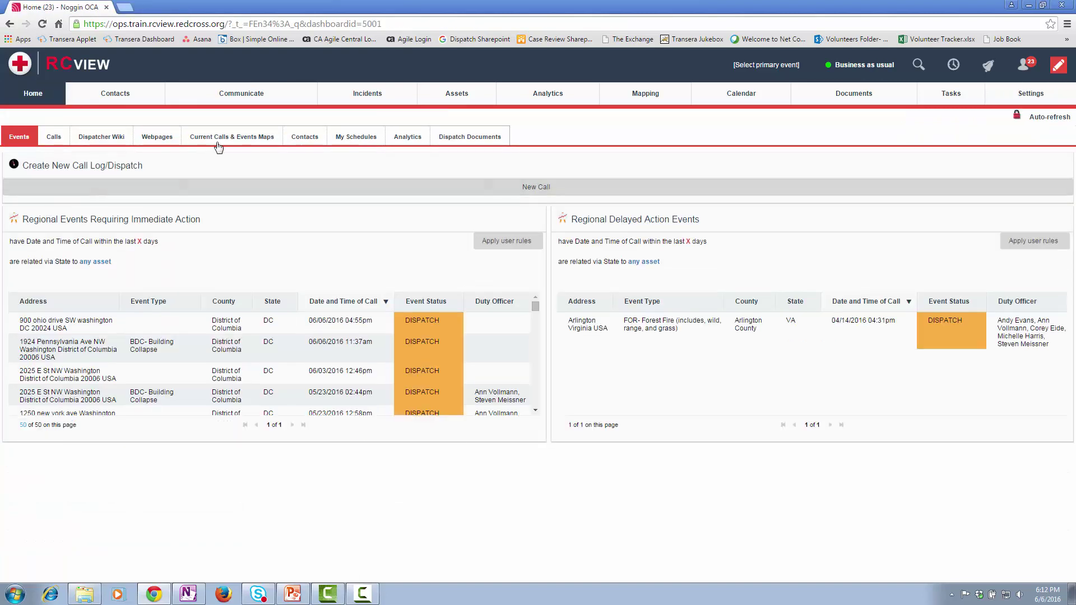
pyautogui.click(313, 143)
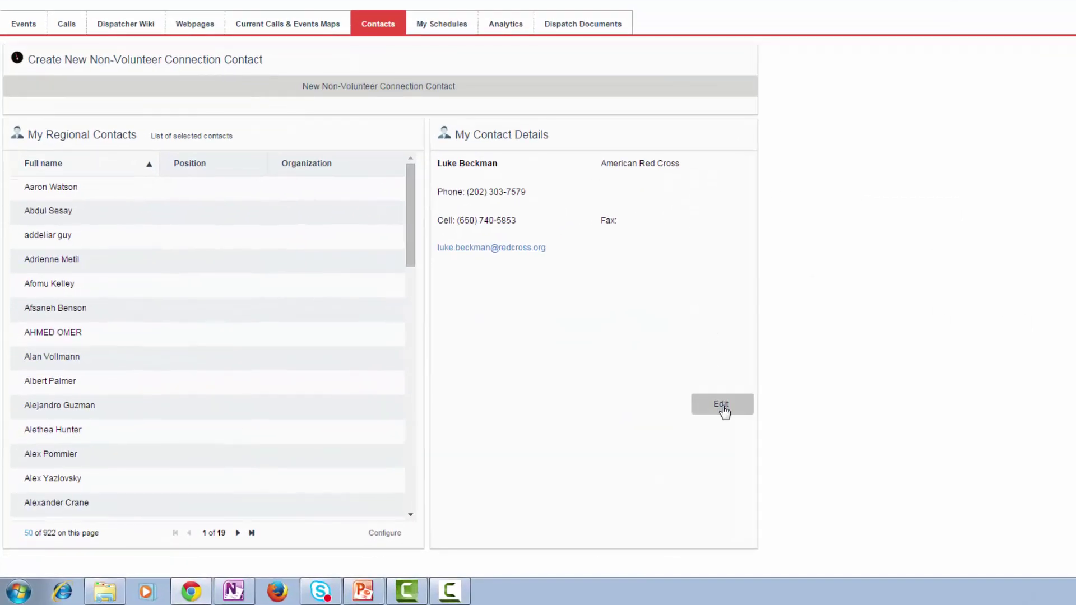
pyautogui.click(724, 406)
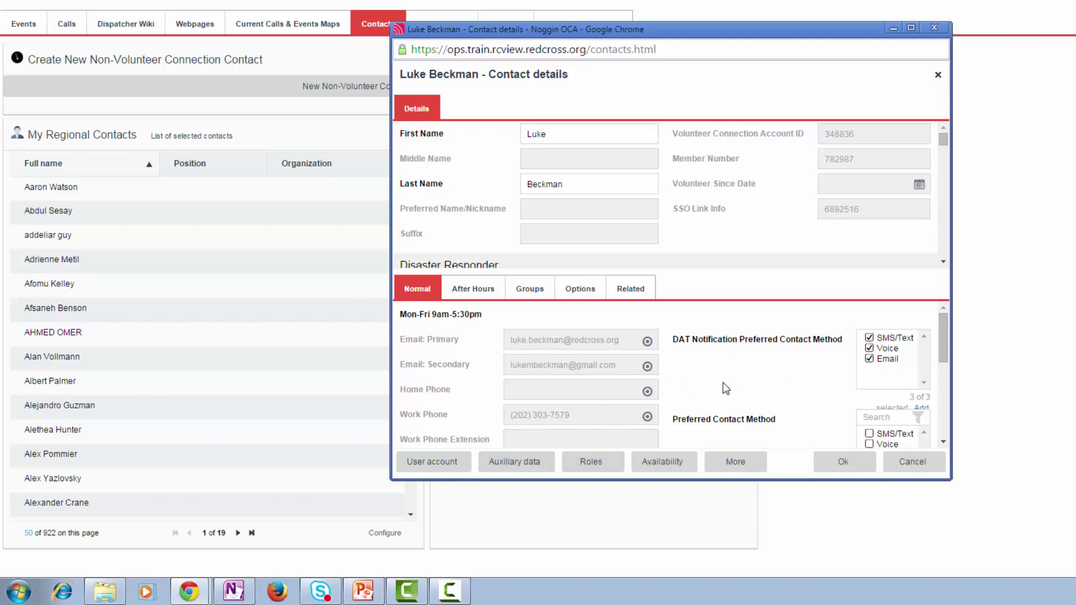
# Examine the weekday contact details, covering the e-mail and phone fields, the SMS/Text number and the DAT notification preferred contact methods
pyautogui.moveTo(944, 338); pyautogui.dragTo(943, 348)
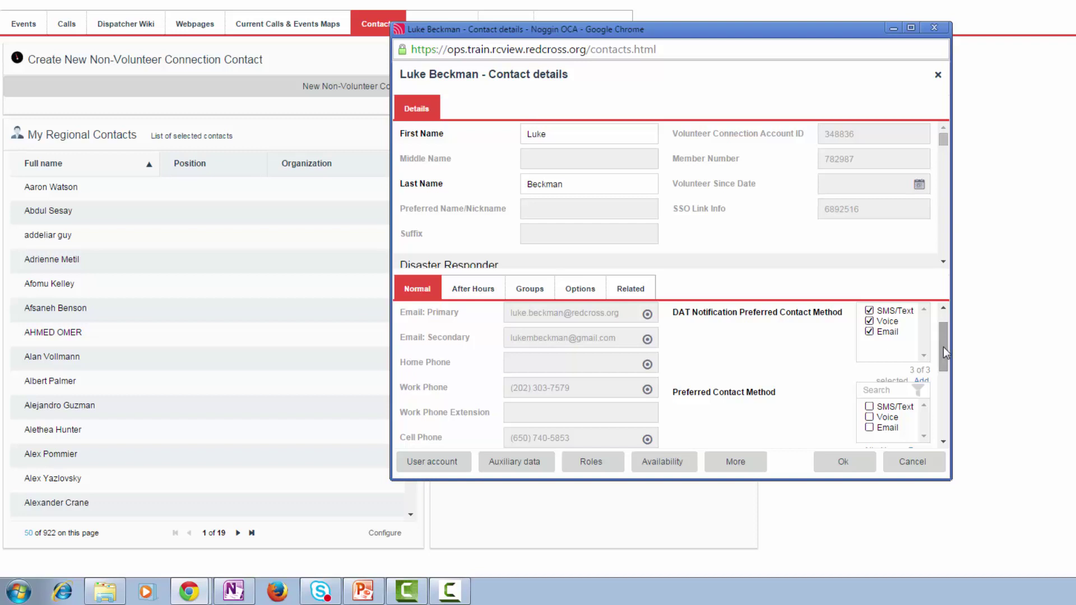
pyautogui.moveTo(943, 348); pyautogui.dragTo(943, 349)
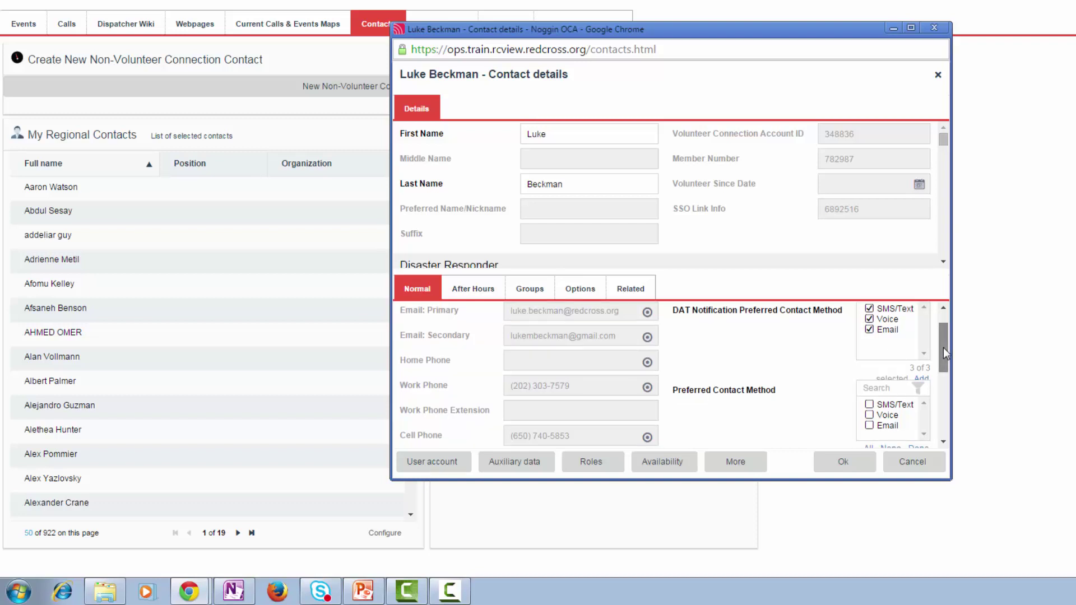
pyautogui.moveTo(944, 348); pyautogui.dragTo(943, 353)
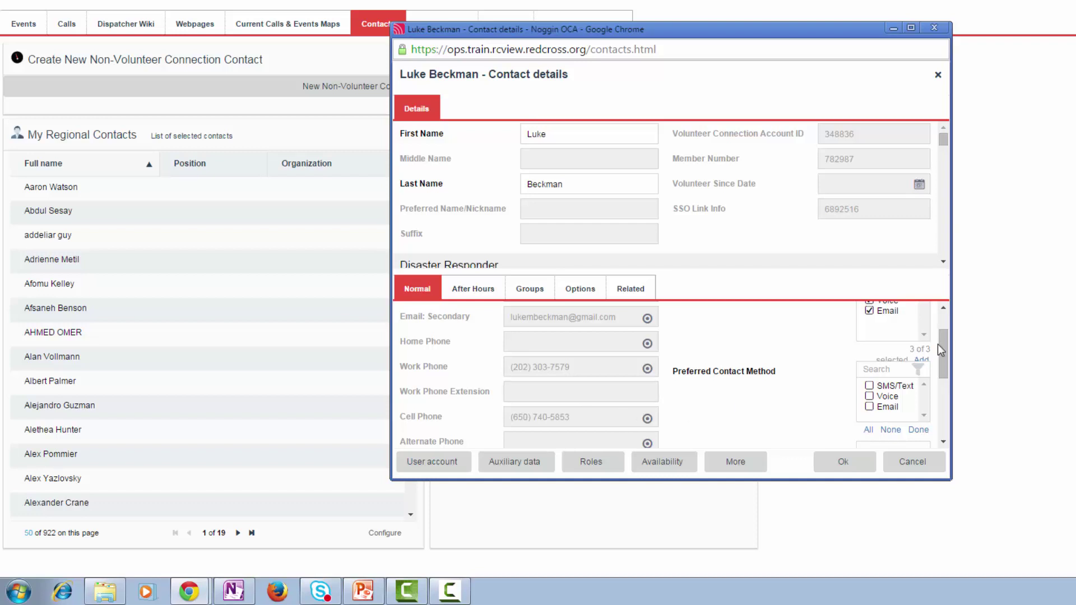
pyautogui.moveTo(945, 350); pyautogui.dragTo(946, 344)
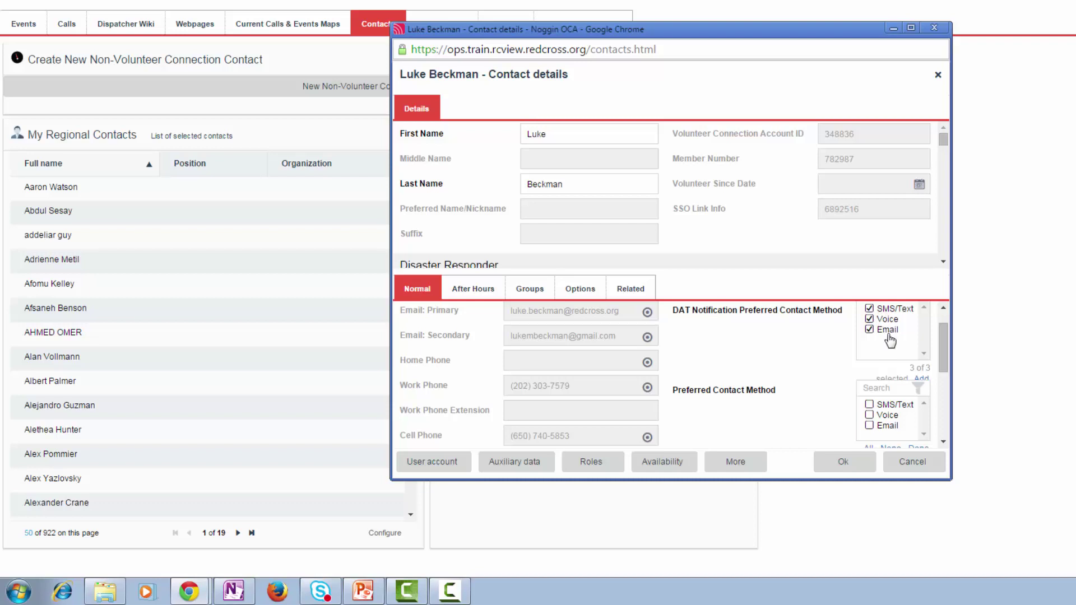
pyautogui.moveTo(943, 356); pyautogui.dragTo(943, 378)
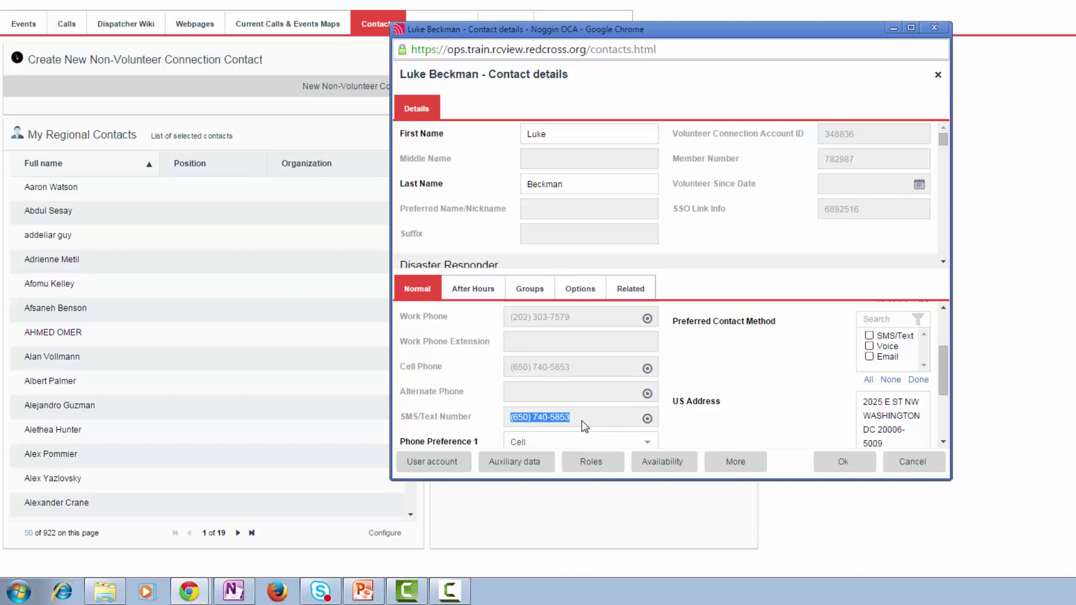
pyautogui.moveTo(582, 420); pyautogui.dragTo(511, 425)
pyautogui.moveTo(942, 377)
pyautogui.mouseDown()
pyautogui.moveTo(946, 349)
pyautogui.moveTo(940, 355)
pyautogui.mouseUp()
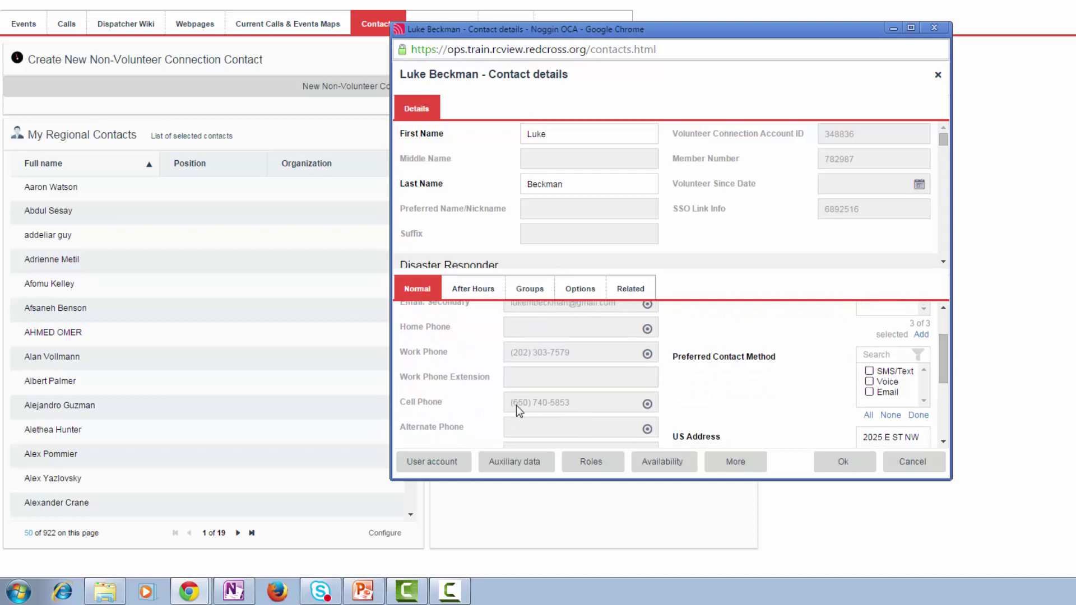
pyautogui.scroll(-2, 530, 425)
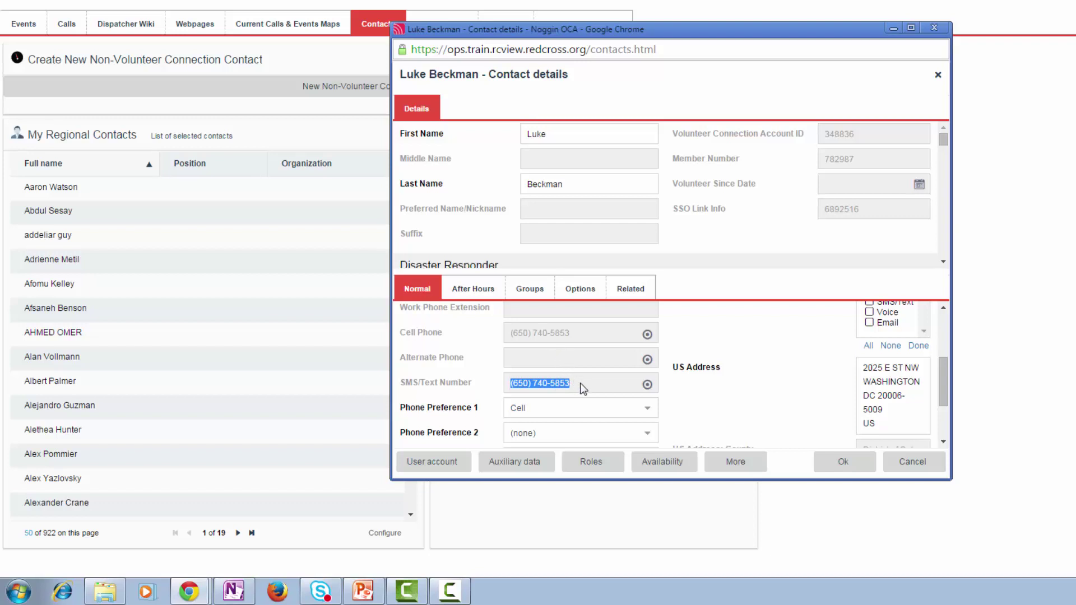
pyautogui.scroll(1, 946, 386)
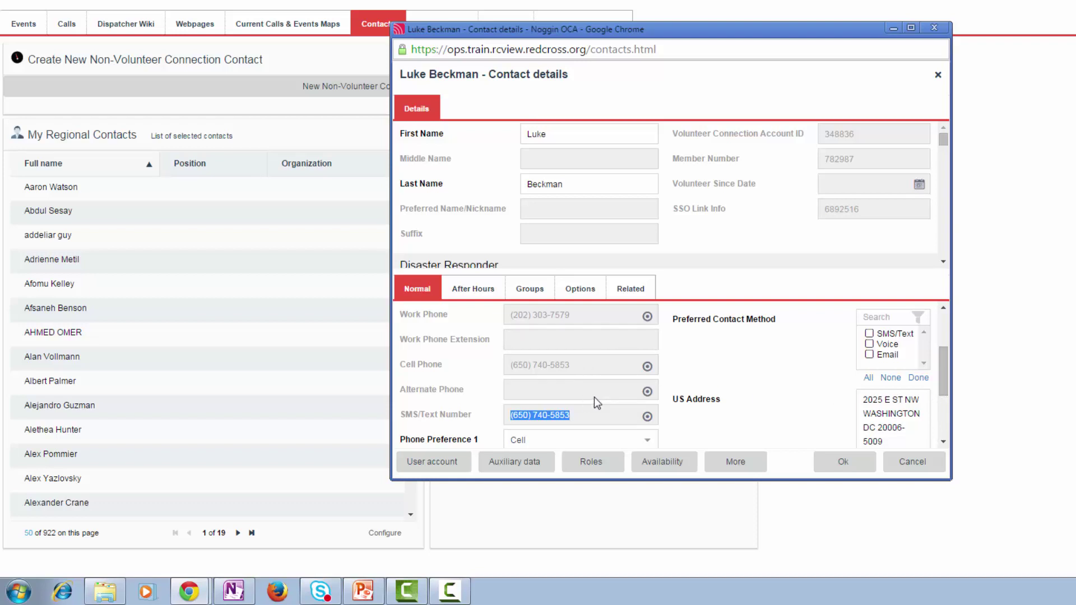
pyautogui.scroll(3, 941, 371)
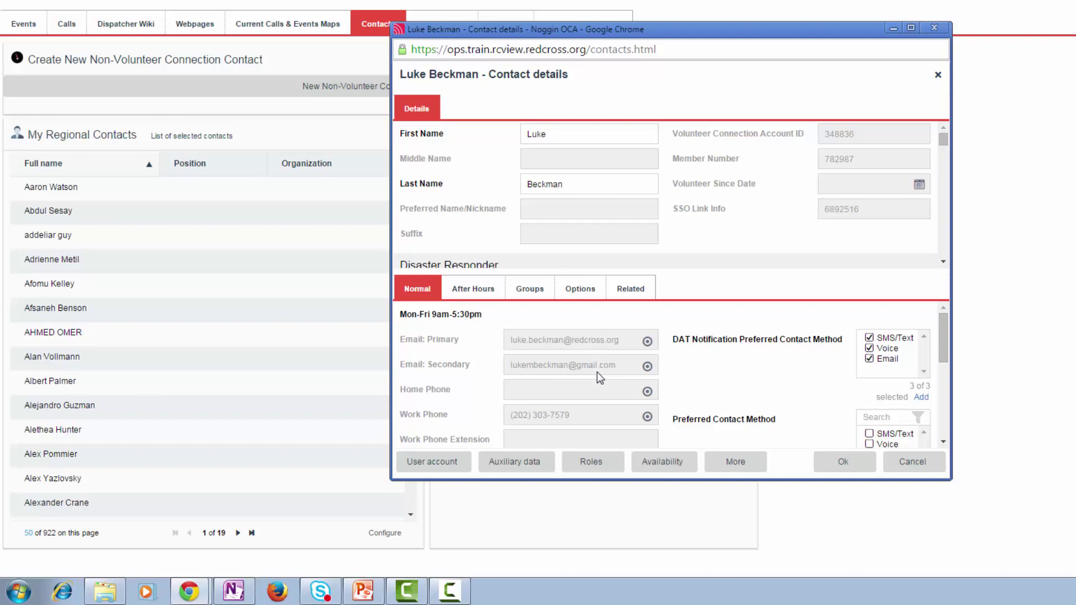
# Remove SMS/Text and Email from the DAT Notification Preferred Contact Method, re-enable both alongside Voice, and save the contact
pyautogui.click(871, 340)
pyautogui.click(870, 348)
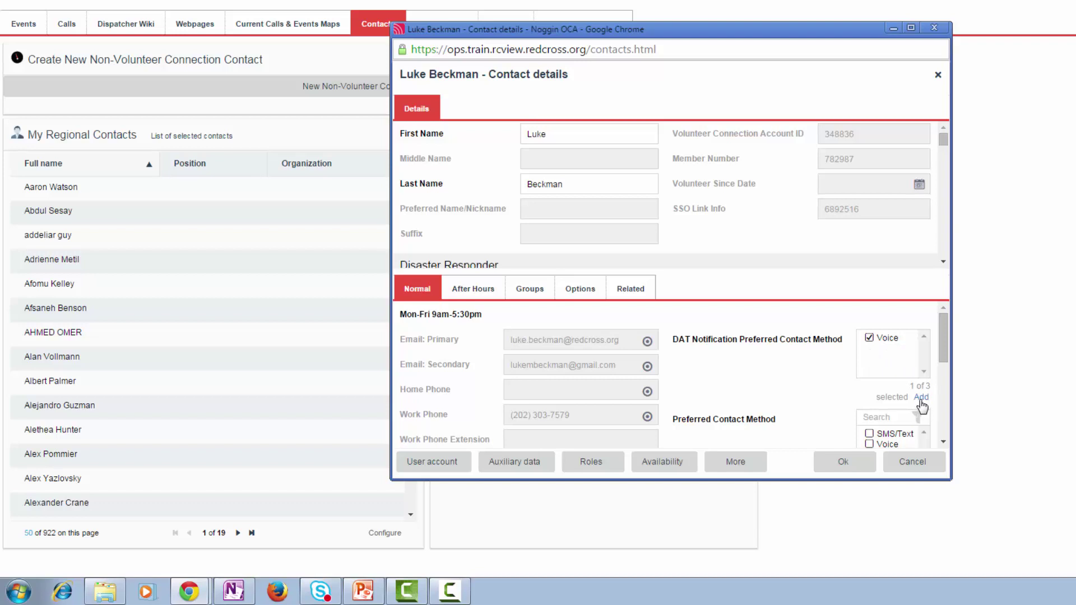
pyautogui.click(923, 398)
pyautogui.click(869, 375)
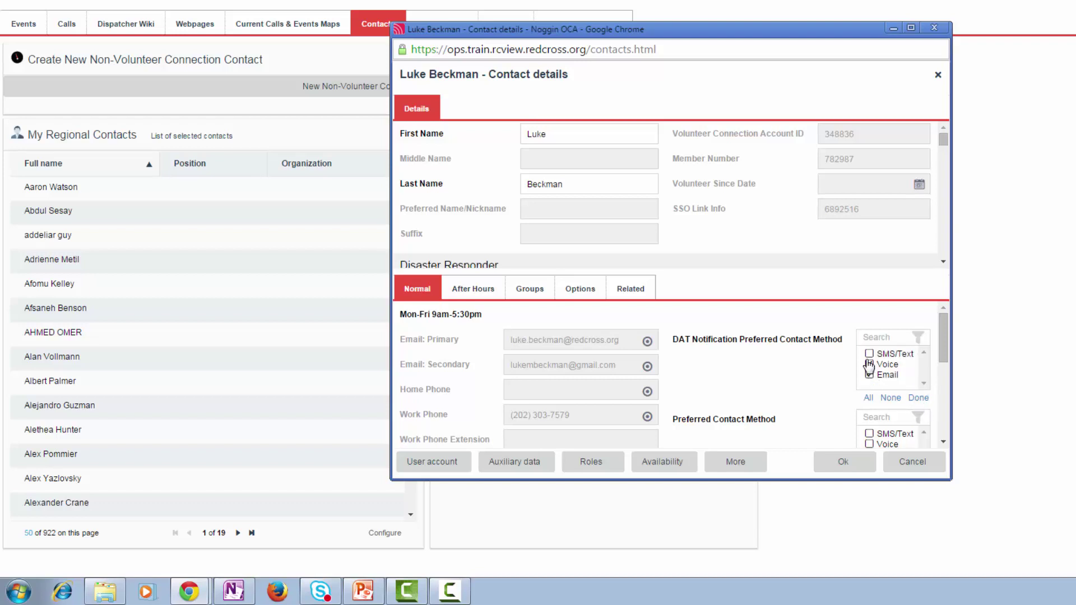
pyautogui.click(870, 354)
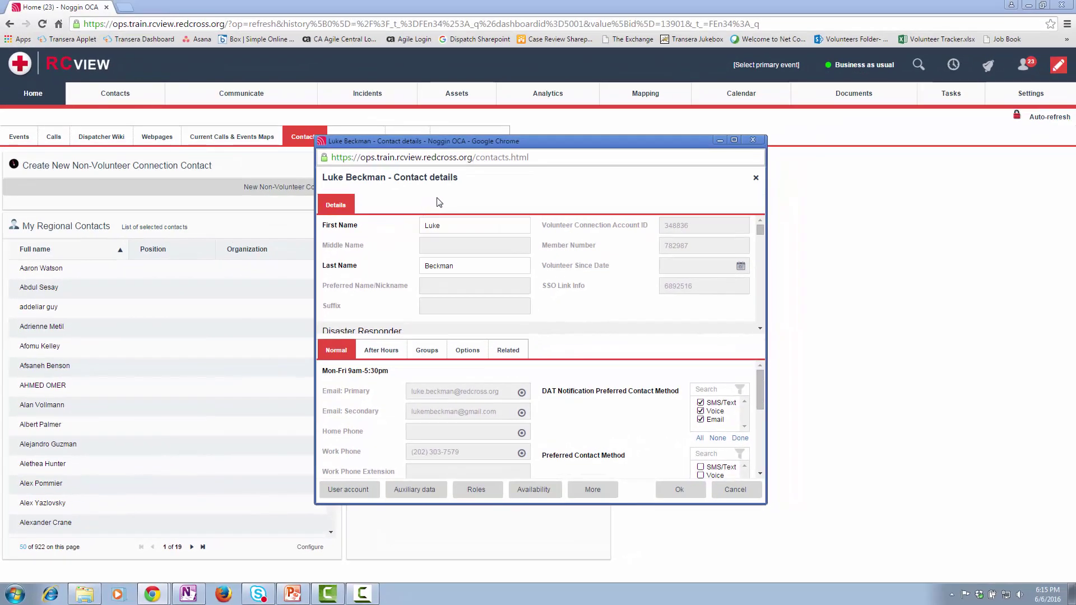
pyautogui.click(682, 497)
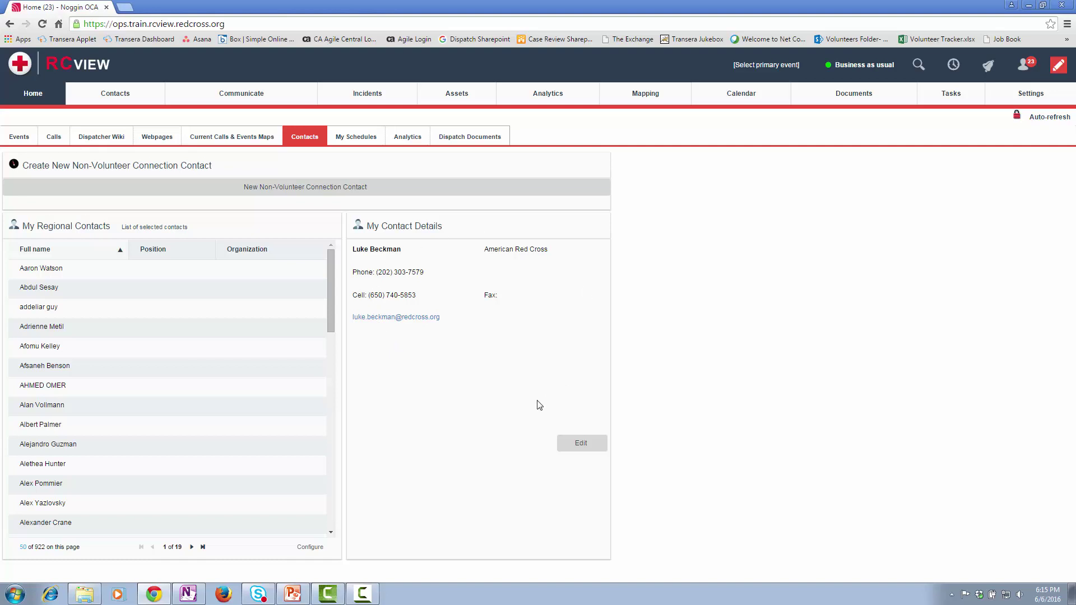
# Switch to the PowerPoint presentation to show the slide summarizing the setup steps
pyautogui.click(293, 595)
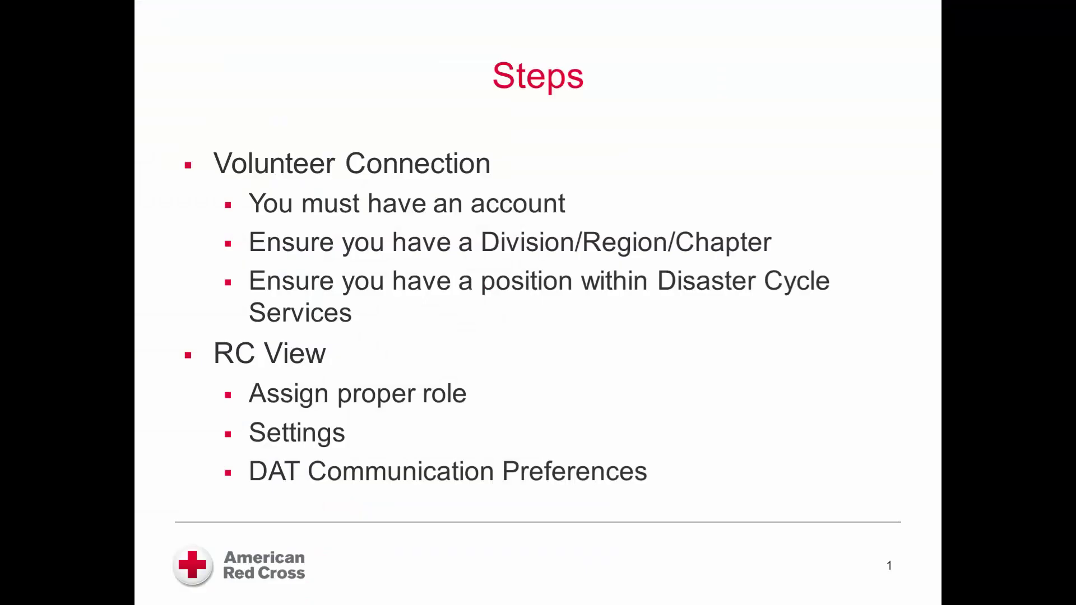